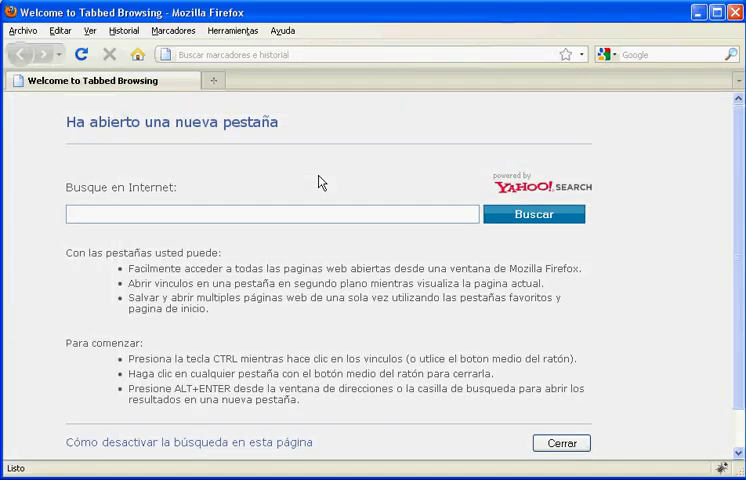
Load localhost/phprojekt and log in as jdoe to reach the Project 1 list
left_click(312, 54)
type("local")
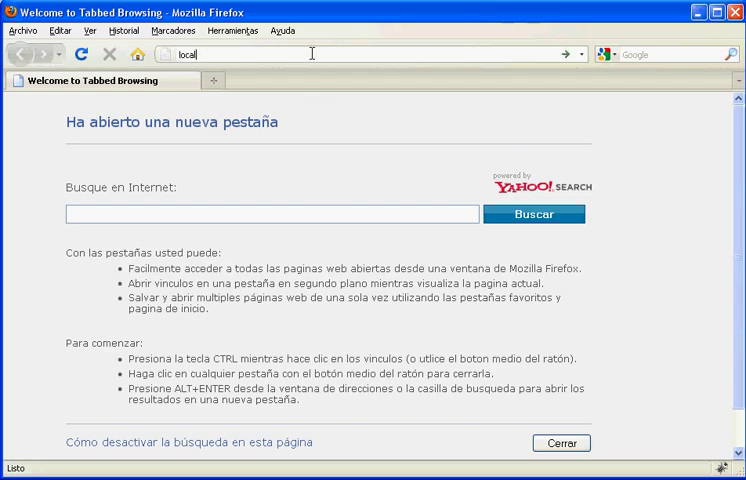
type("host/phprojekt")
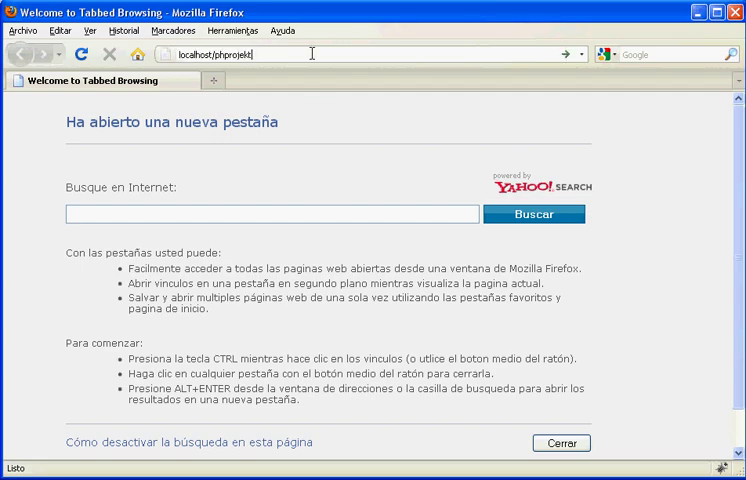
key("Return")
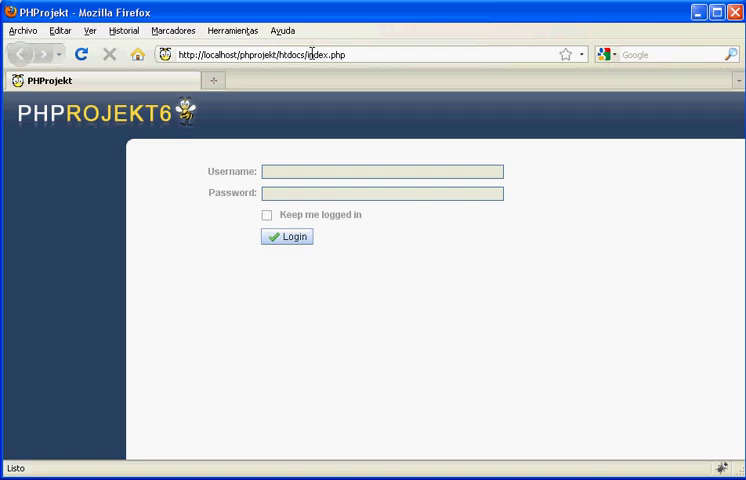
type("jdoe")
type("password")
left_click(287, 236)
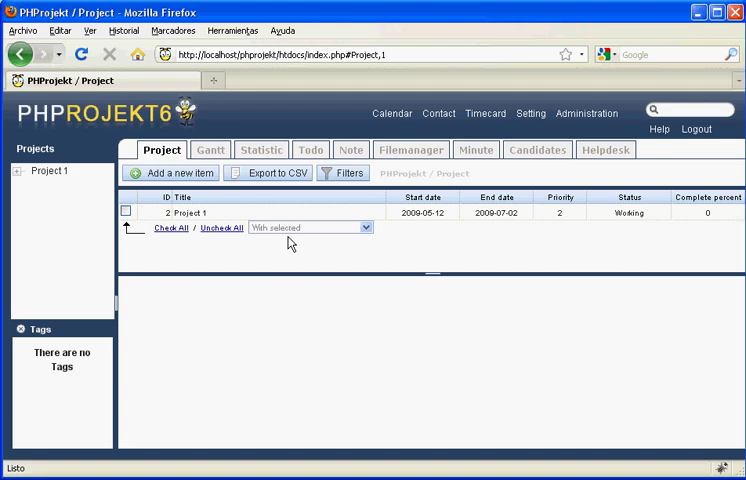
Start a new project and mark Filemanager, Gantt, Helpdesk and Project as active modules
left_click(175, 173)
left_click(260, 286)
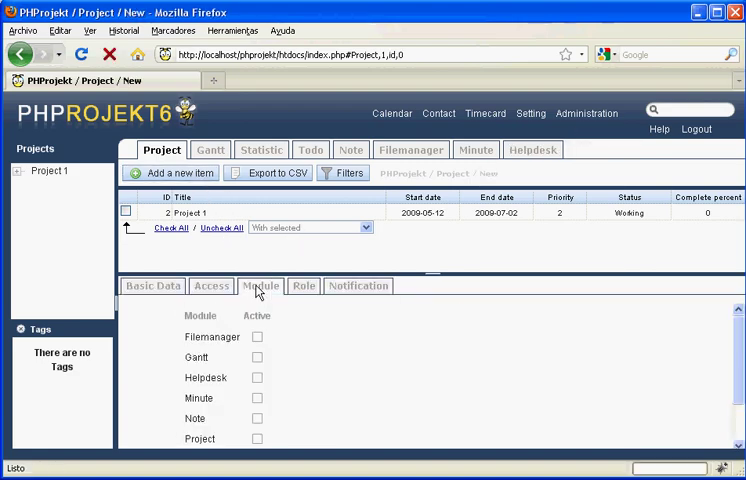
left_click(257, 337)
left_click(257, 357)
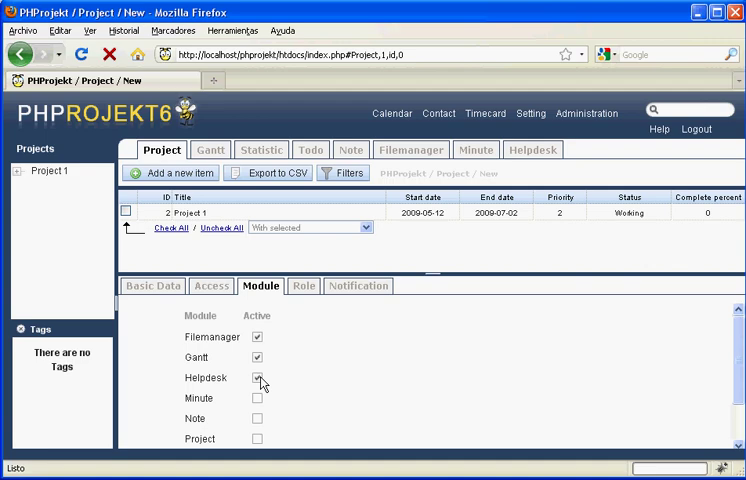
left_click(257, 378)
scroll(257, 400, "down", 1)
left_click(257, 403)
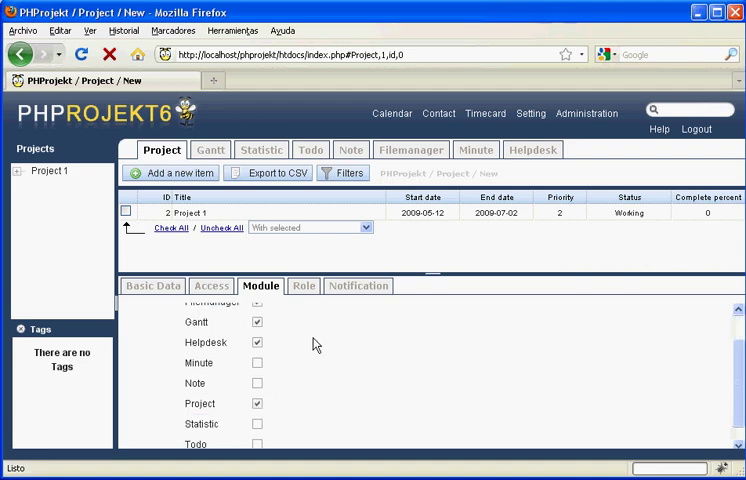
Cancel an inline edit of Project 1's title, then search PHProjekt for 'meeting'
double_click(241, 213)
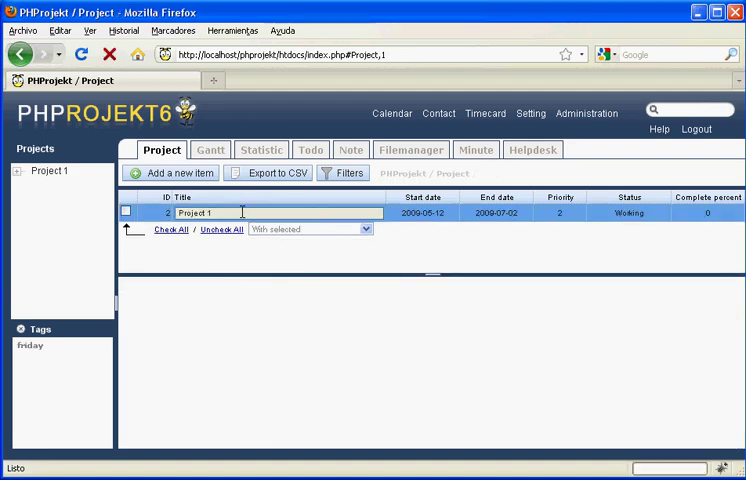
type("2")
key("Escape")
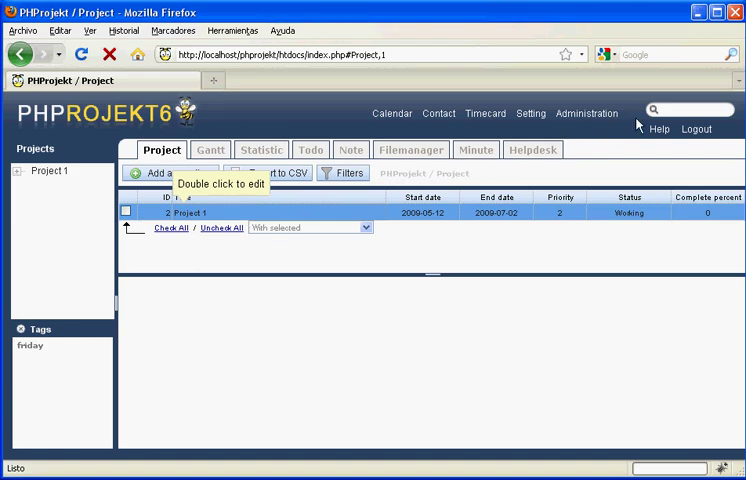
left_click(680, 109)
type("meeting")
key("Escape")
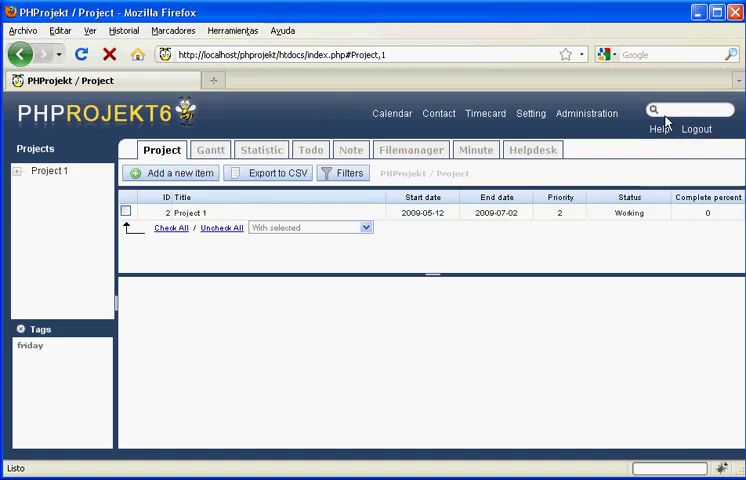
Resize the project list and toggle Filters, then load en.wikipedia.org in a new tab
left_click_drag(548, 273, 560, 349)
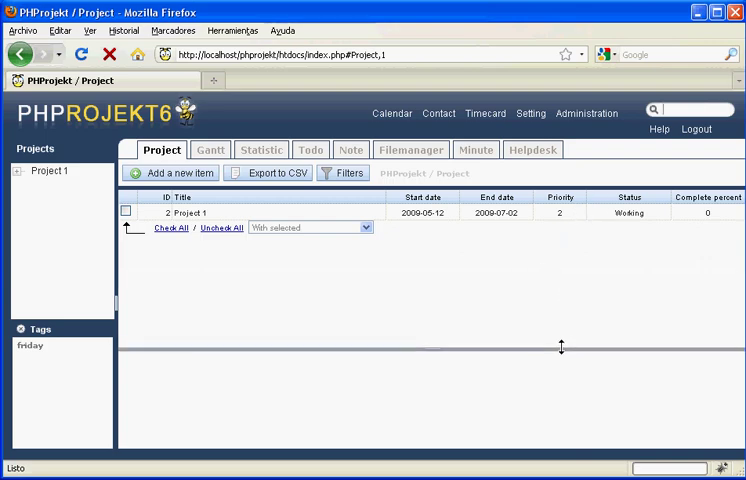
left_click(343, 173)
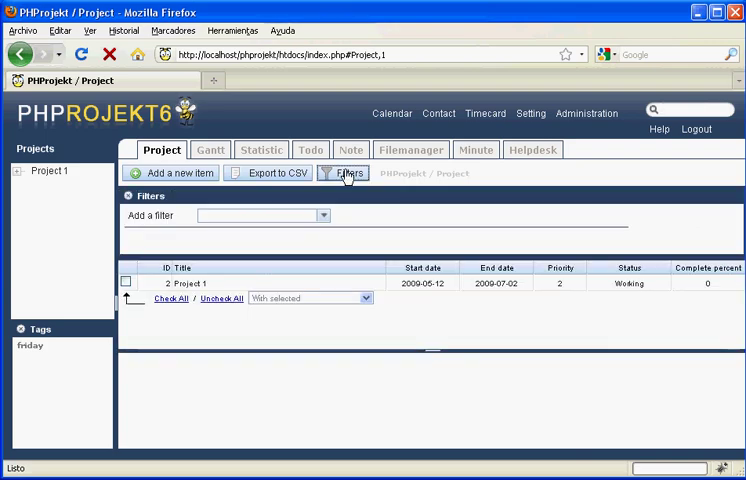
left_click_drag(408, 305, 404, 290)
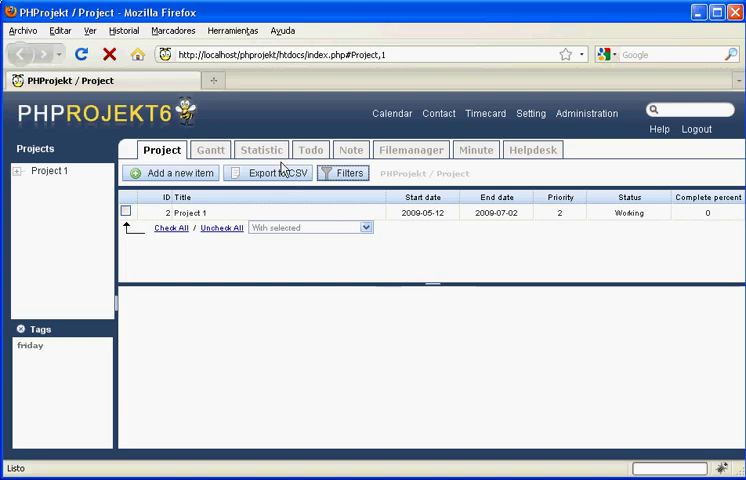
left_click(214, 81)
type("en.wikipedia.org")
key("Return")
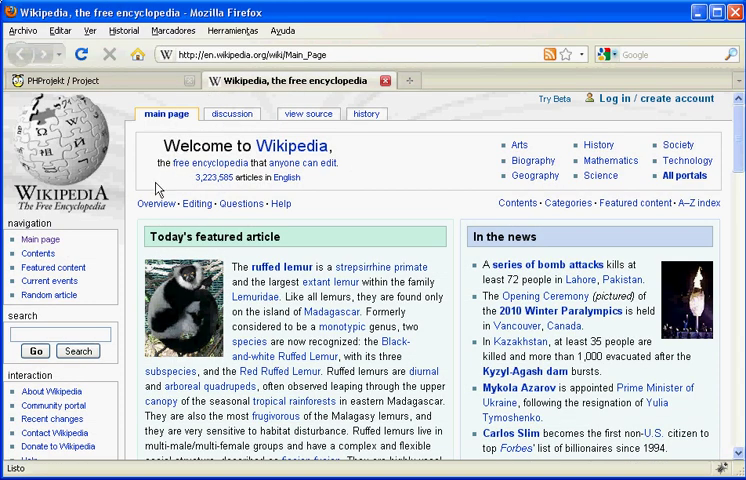
Find and read Wikipedia's LGPL article through search, then close that tab
left_click(55, 334)
type("lgpl")
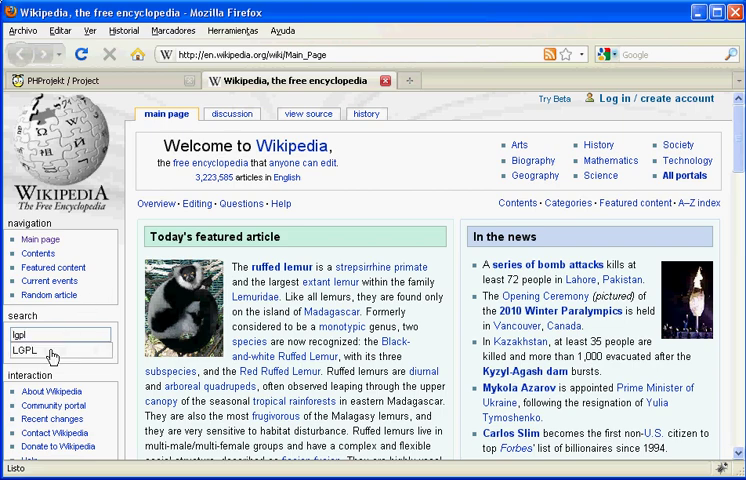
left_click(58, 355)
key("Return")
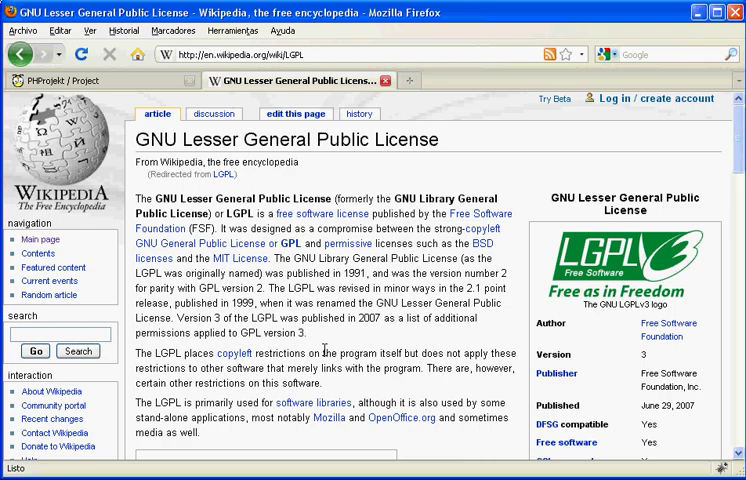
key("ctrl+w")
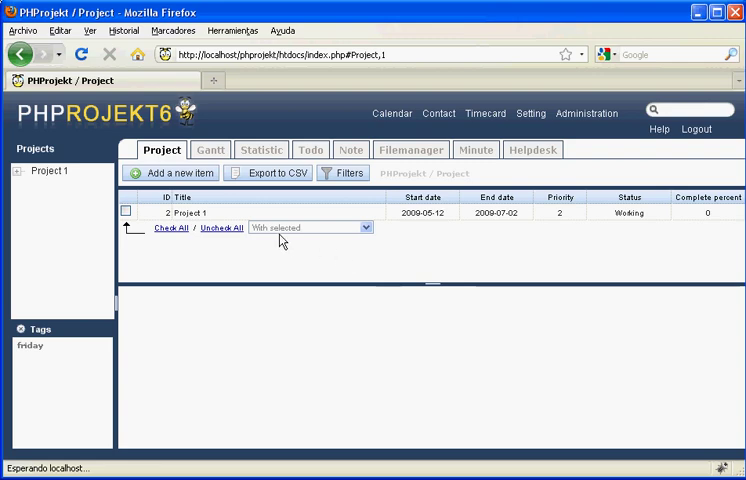
left_click(180, 213)
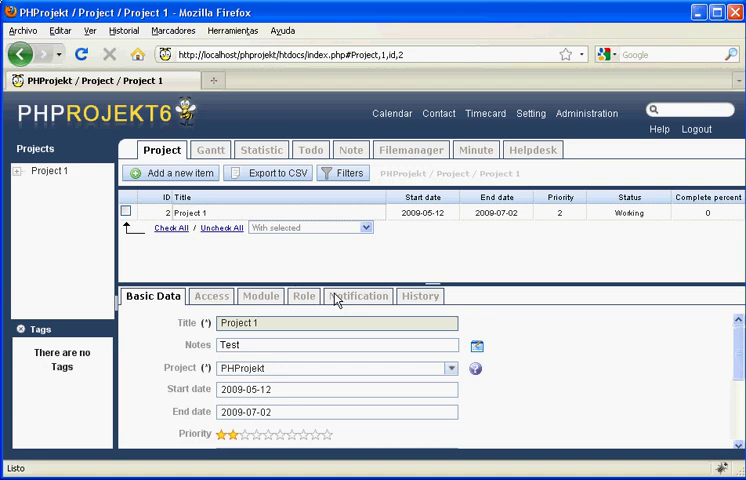
left_click(342, 296)
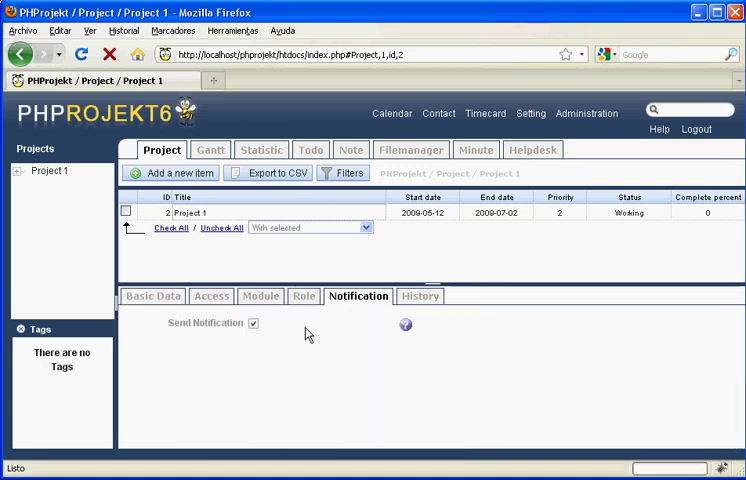
key("alt+Left")
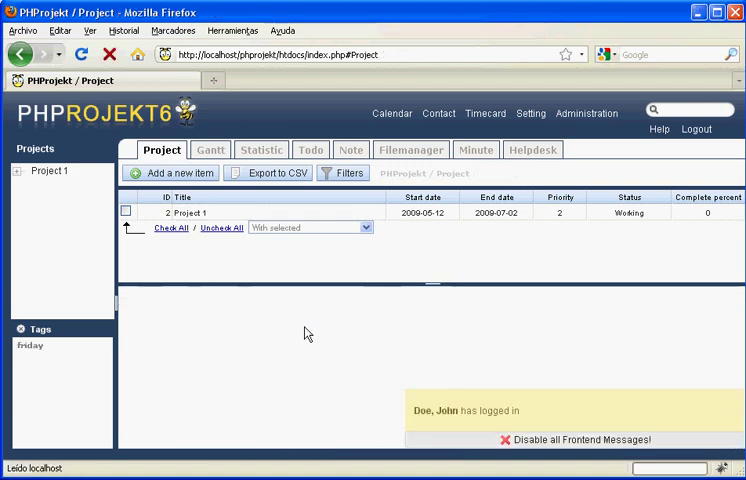
View Project 1 and its Sub Project in the Gantt chart, then the March 2010 statistics
left_click(210, 150)
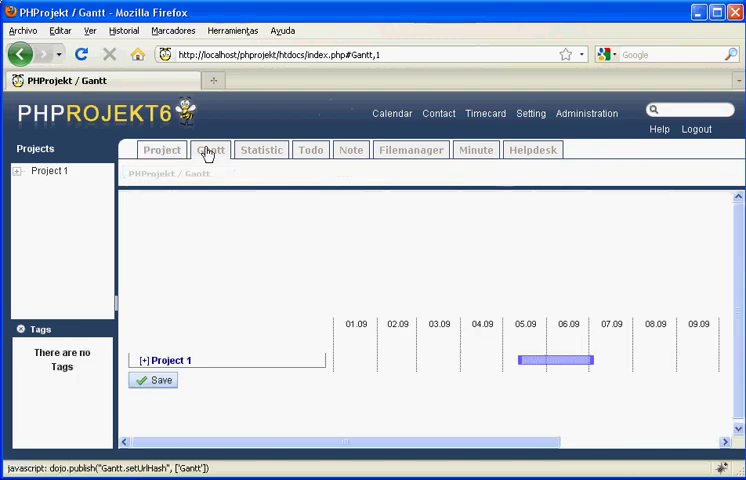
left_click(143, 360)
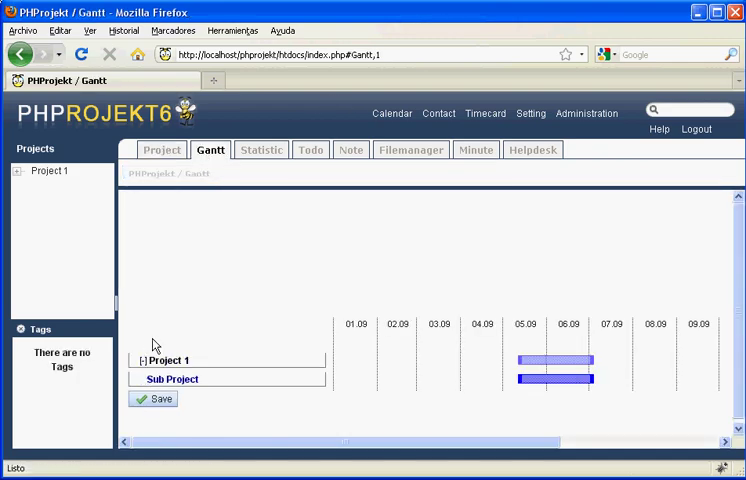
left_click(261, 150)
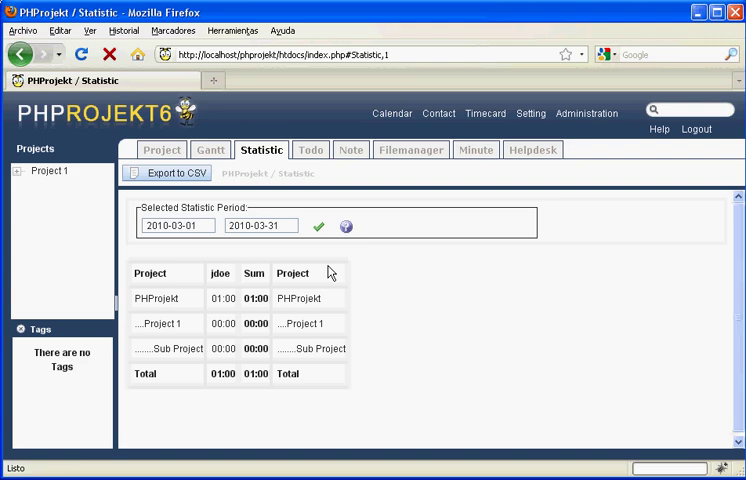
Go back from the Statistic view to the Project 1 list with Alt+Left
key("alt+Left")
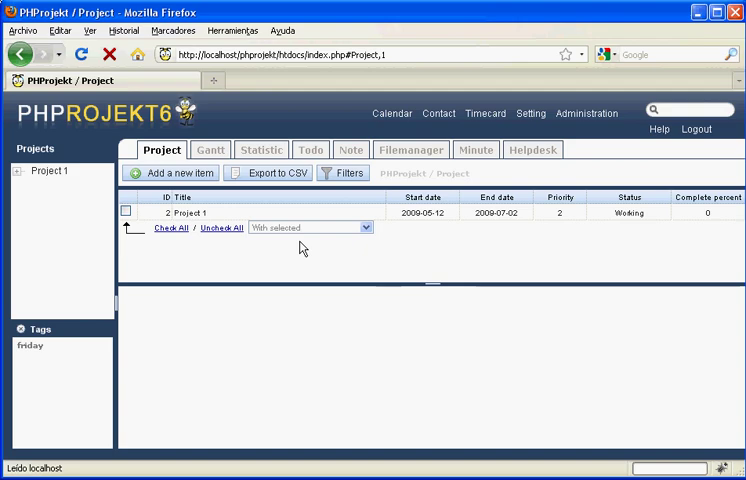
Grant the second user Read and Write on Project 1's Access tab, then view its roles
double_click(230, 213)
left_click(210, 296)
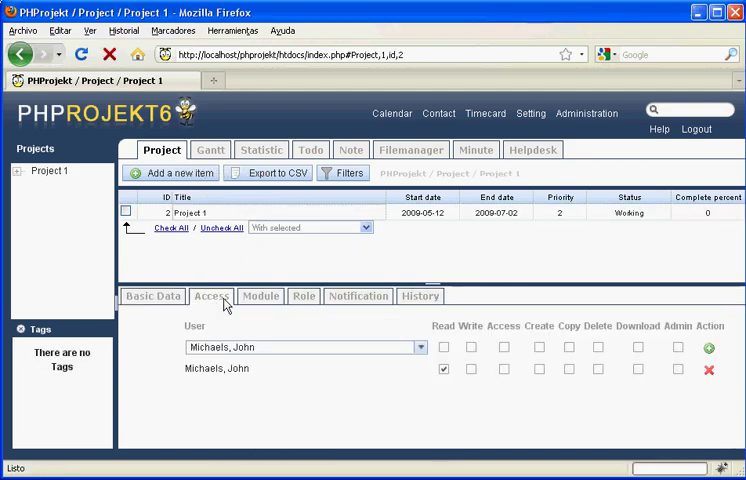
left_click(471, 369)
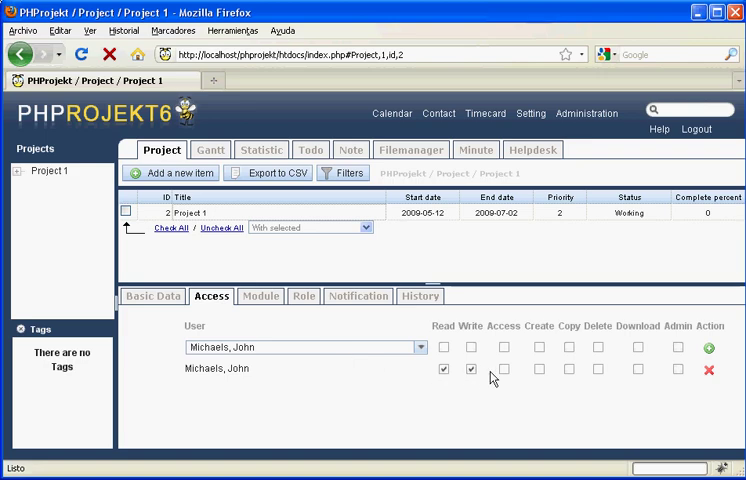
left_click(504, 369)
left_click(303, 296)
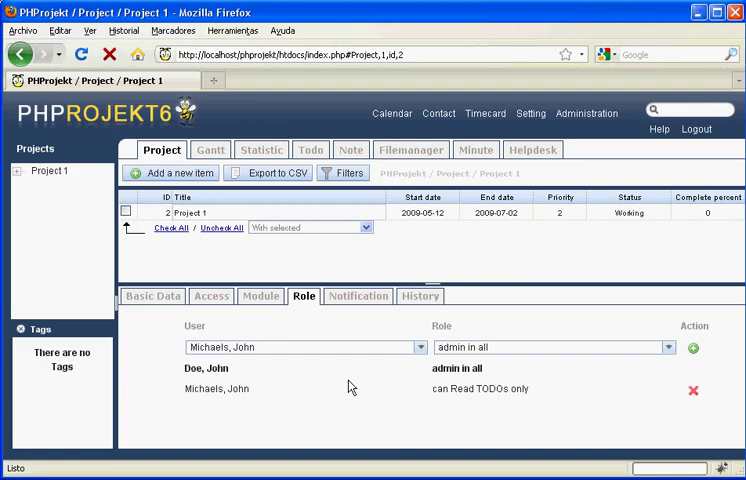
Leave the project view and start a new item under Administration > Module
left_click(435, 355)
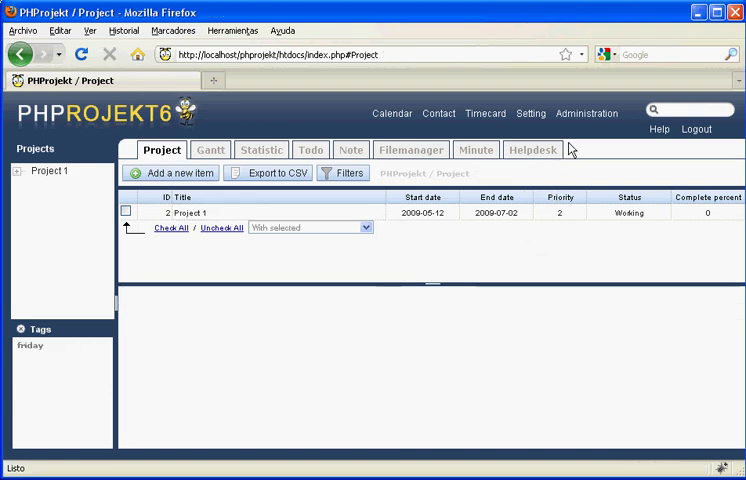
left_click(586, 113)
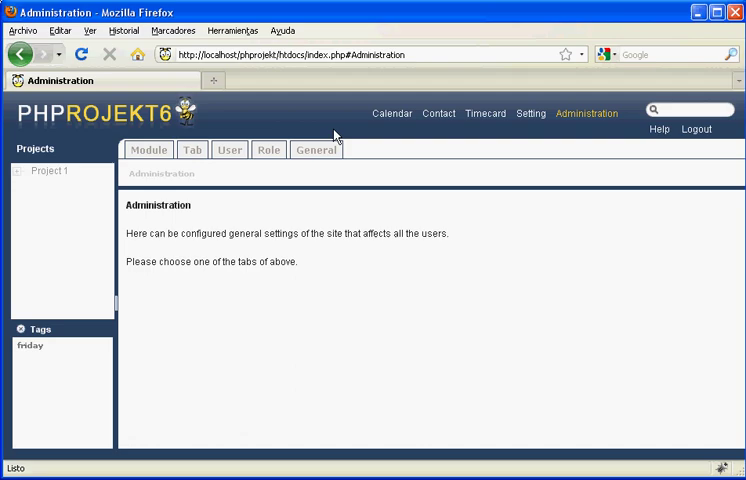
left_click(149, 150)
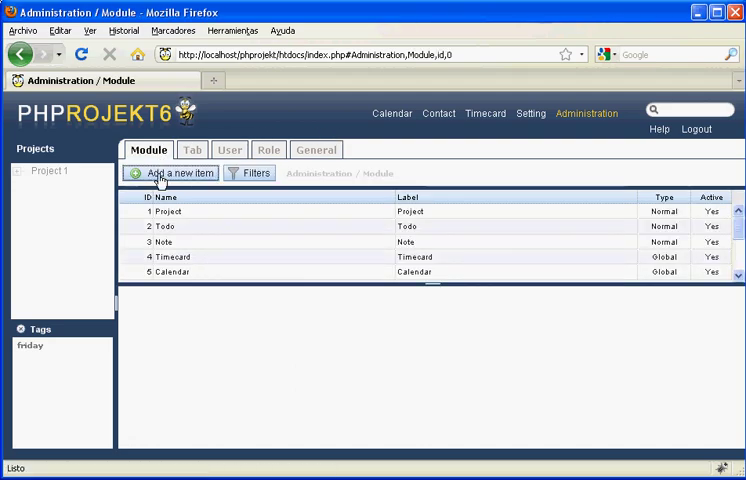
left_click(170, 173)
type("Candidates")
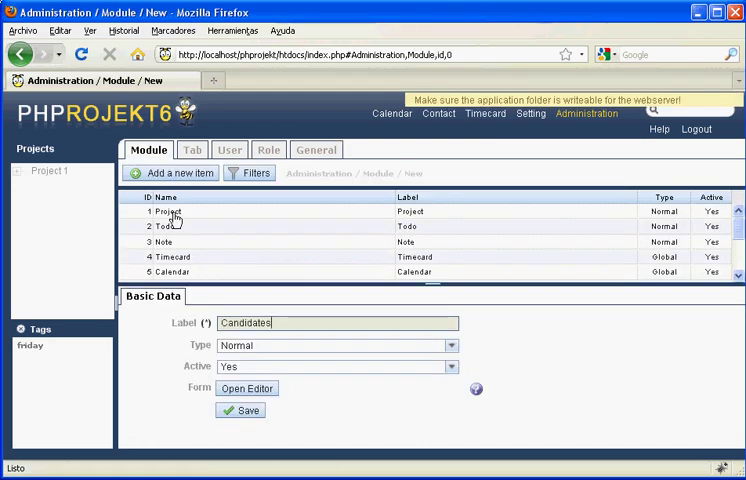
Add a Text field to the Candidates module form, close the designer, and widen the sidebar
left_click(247, 388)
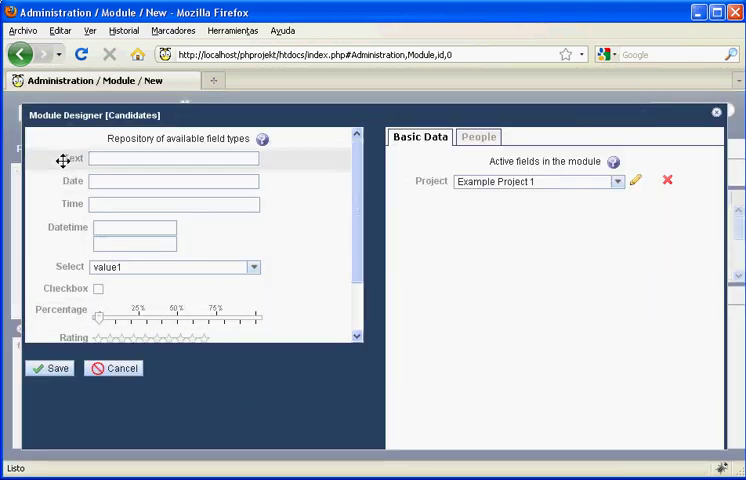
mouse_move(73, 158)
left_mouse_down()
mouse_move(158, 161)
mouse_move(399, 193)
left_mouse_up()
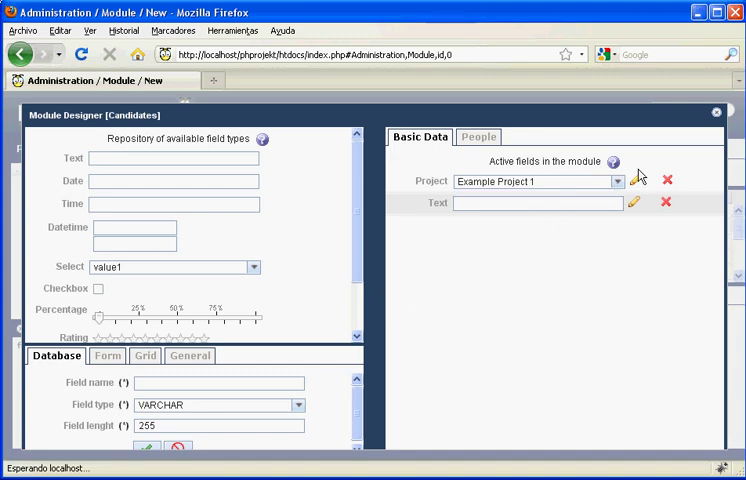
left_click(717, 117)
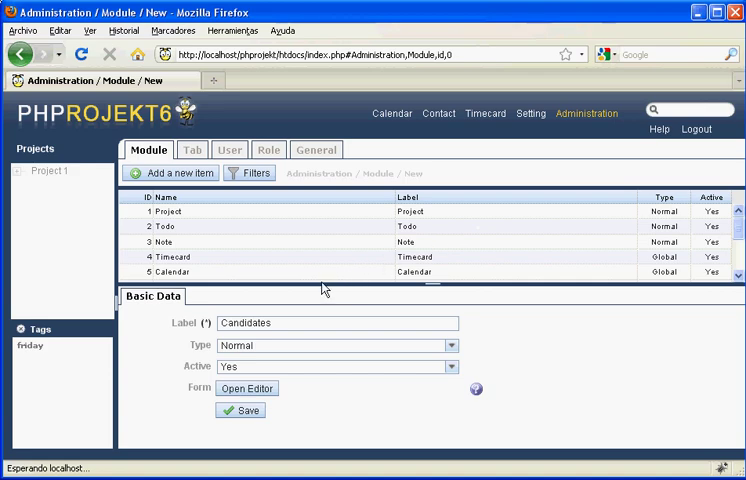
left_click_drag(117, 355, 185, 360)
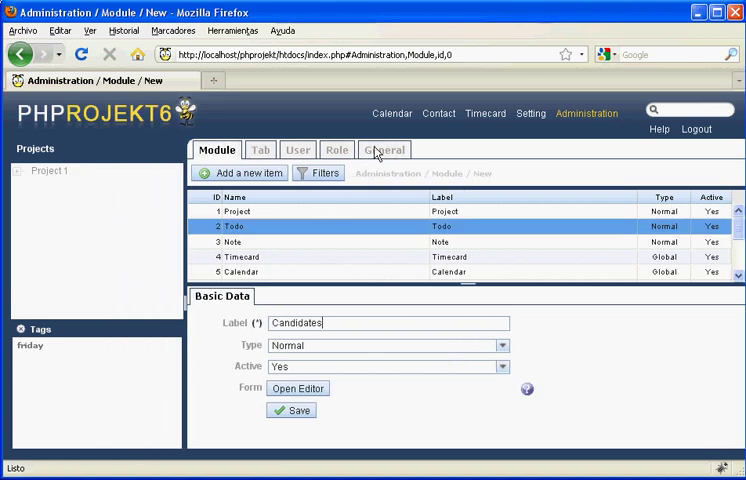
In the calendar, move the notebooks event an hour earlier and extend the interview to 13:00
left_click(392, 113)
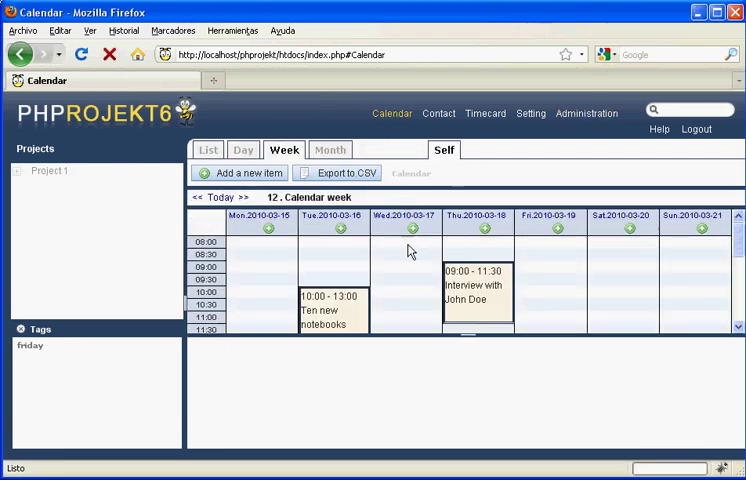
left_click_drag(401, 344, 401, 395)
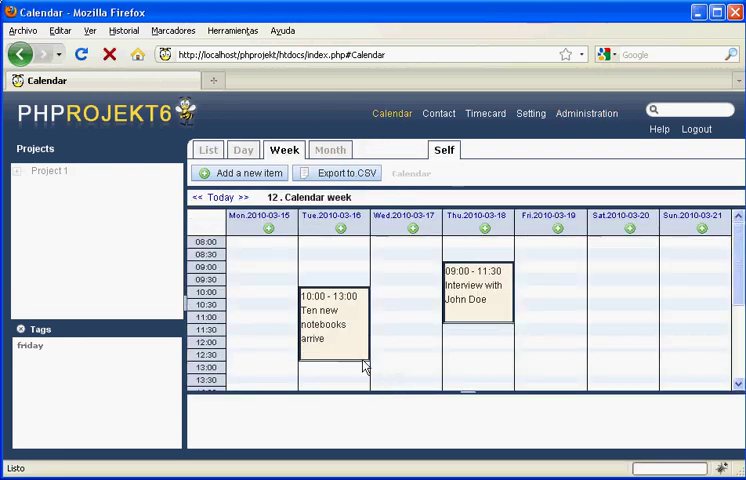
left_click_drag(350, 360, 340, 320)
left_click_drag(478, 321, 478, 360)
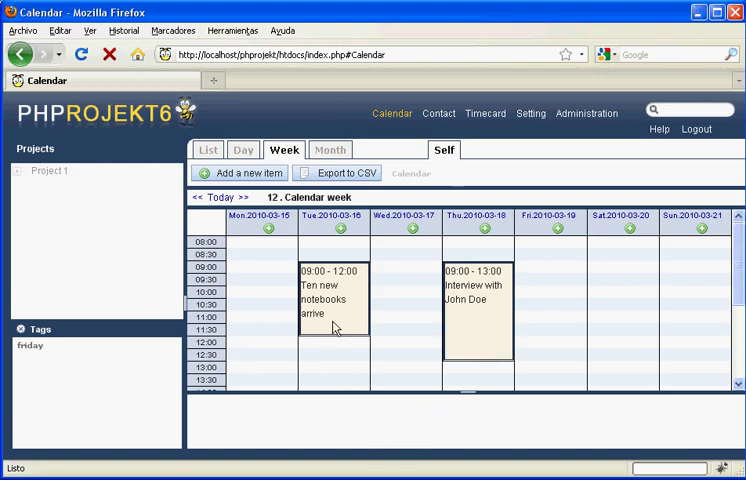
Move the notebooks event to Wednesday, then return to the project list with a narrower sidebar
left_click_drag(355, 305, 408, 358)
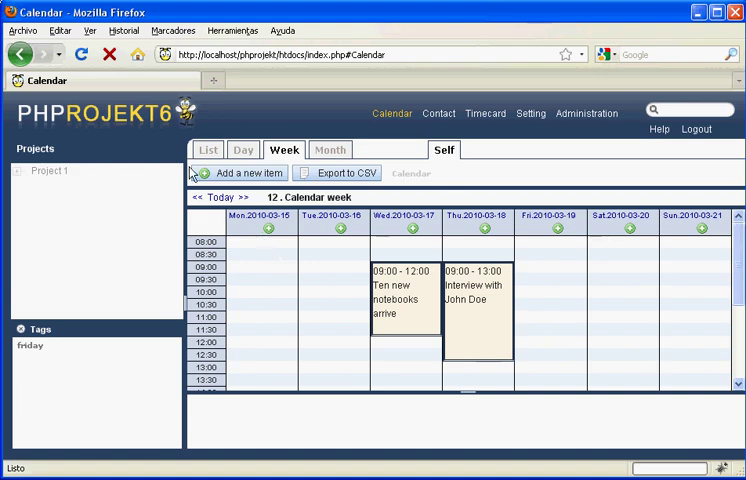
left_click(100, 110)
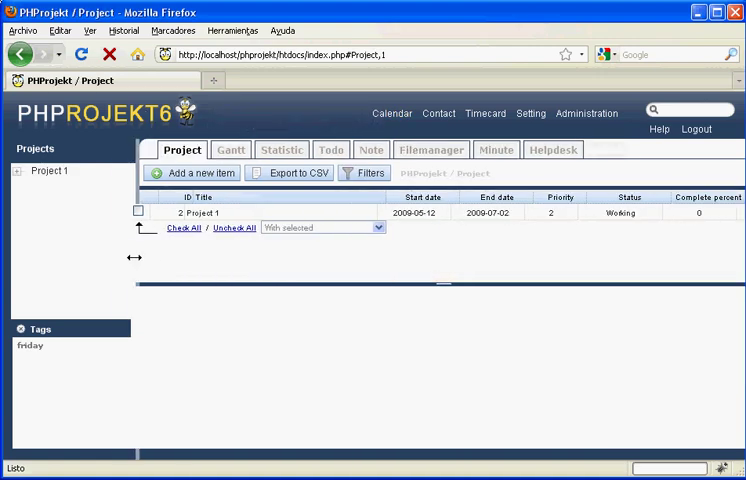
left_click_drag(136, 257, 118, 257)
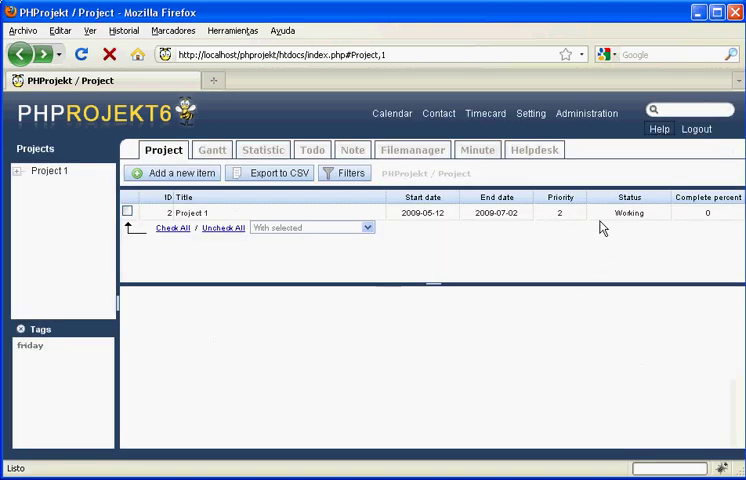
left_click(659, 128)
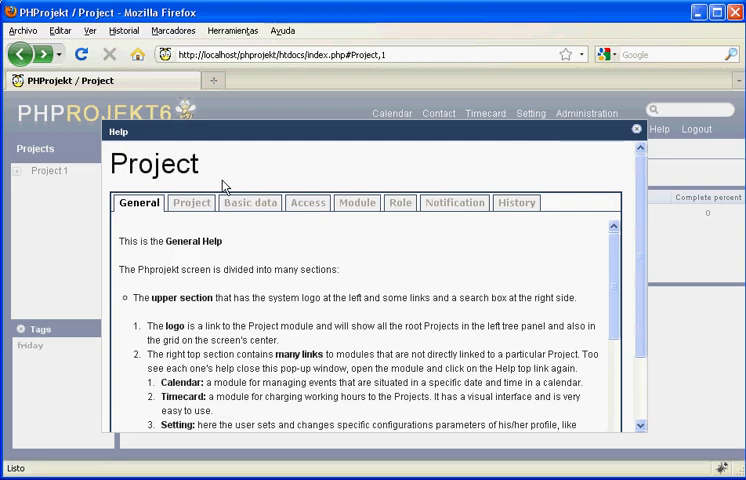
left_click(188, 203)
left_click(139, 205)
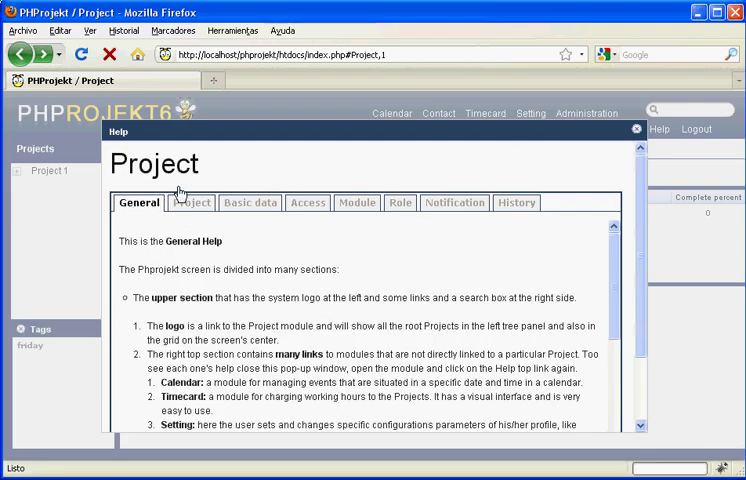
left_click(280, 54)
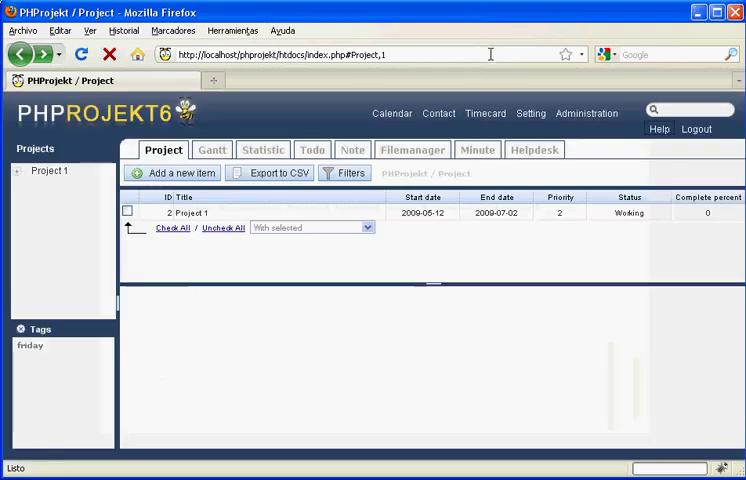
type("docs.p")
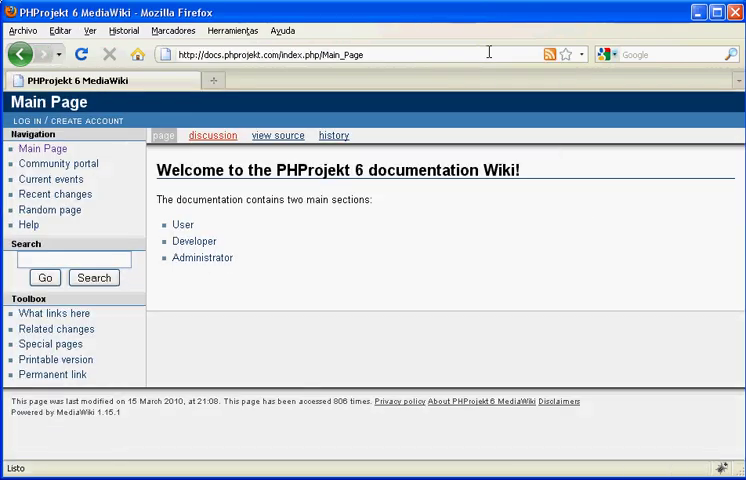
Browse the docs wiki's User documentation and its Project module page
left_click(183, 225)
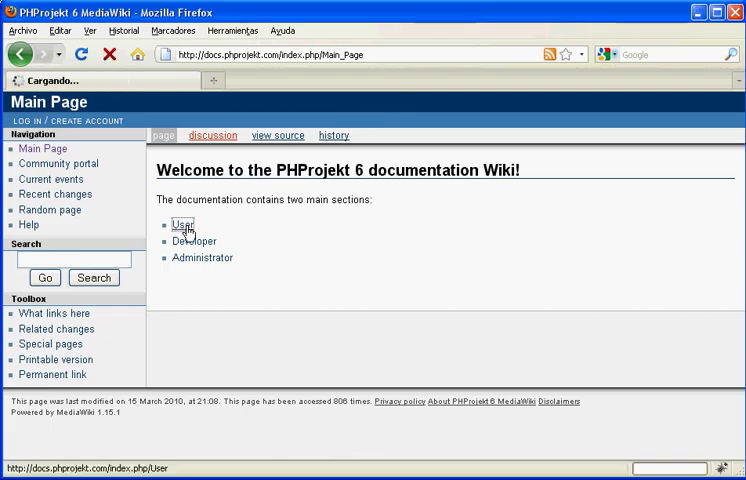
scroll(192, 276, "down", 2)
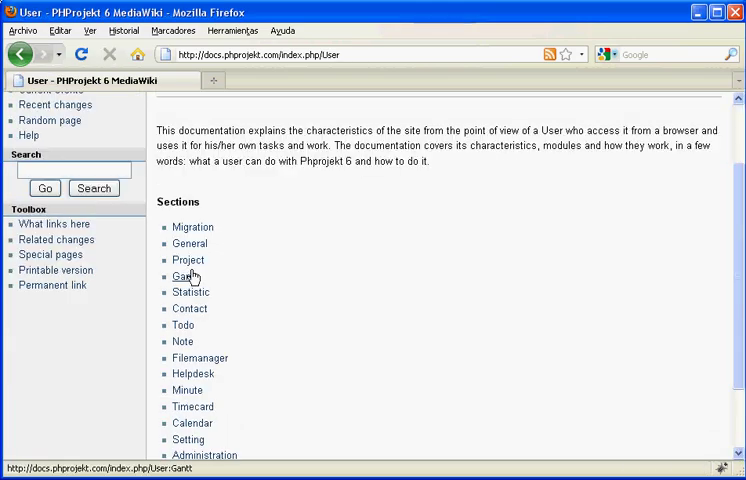
left_click(188, 260)
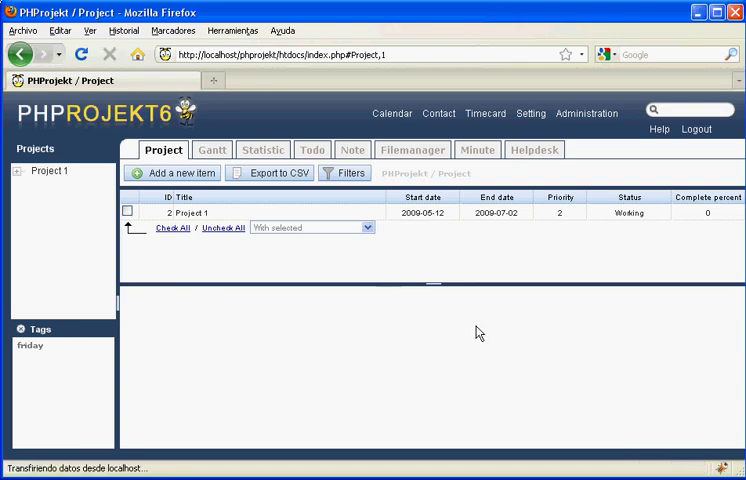
Open a taller Firebug console, reload PHProjekt, and view the jsonGetTags response showing friday
left_click(722, 467)
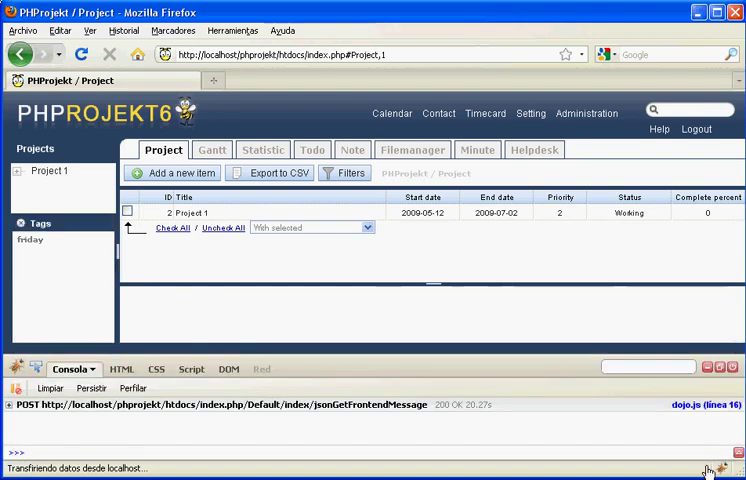
left_click_drag(595, 360, 595, 326)
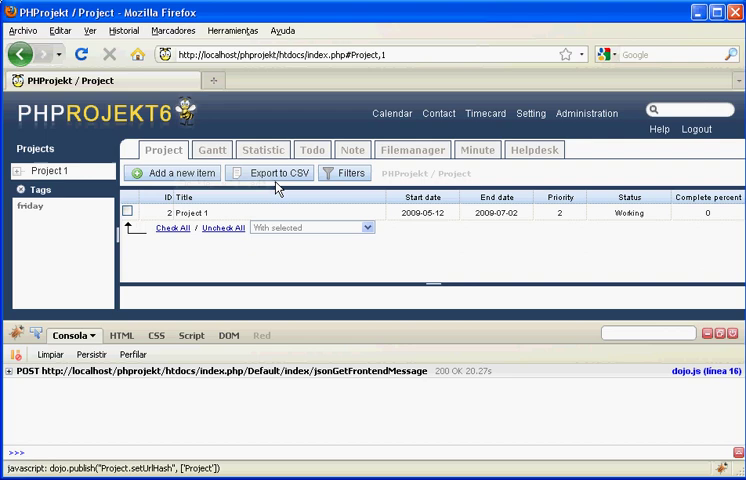
left_click(81, 54)
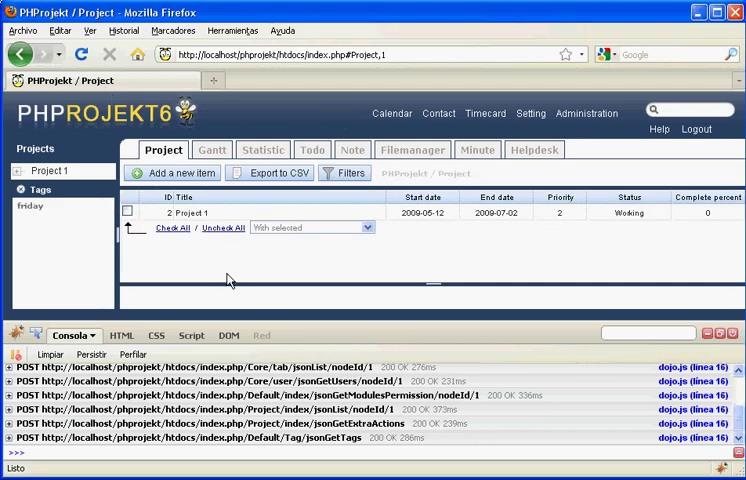
left_click(337, 440)
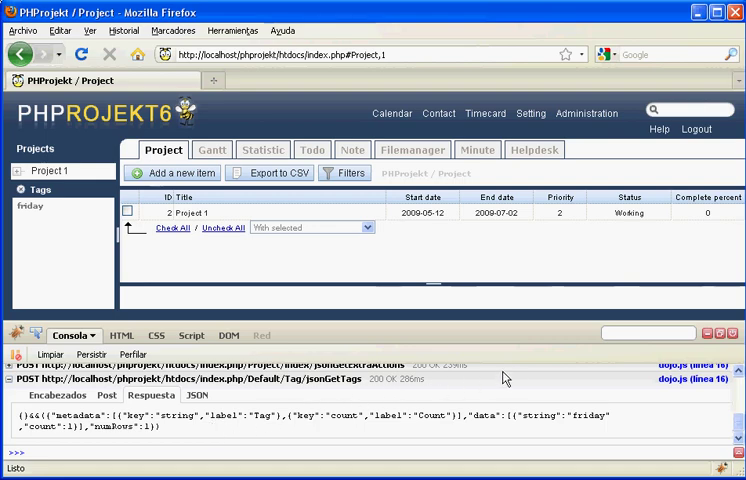
Close the Firebug console so Project 1 and the friday tag fill the window
left_click(735, 334)
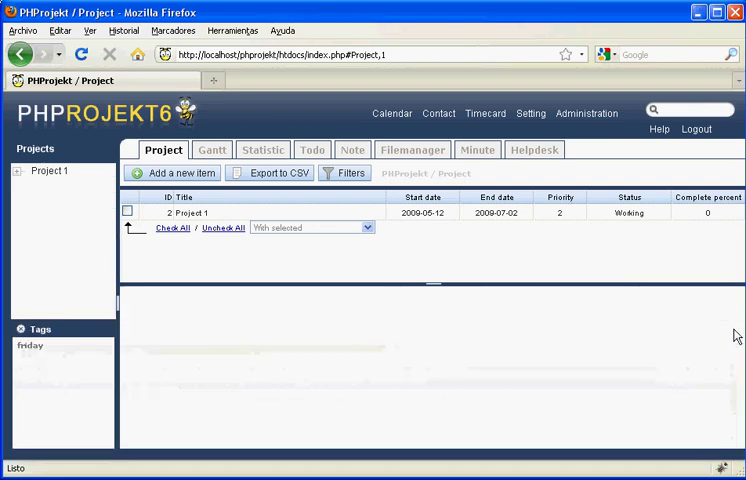